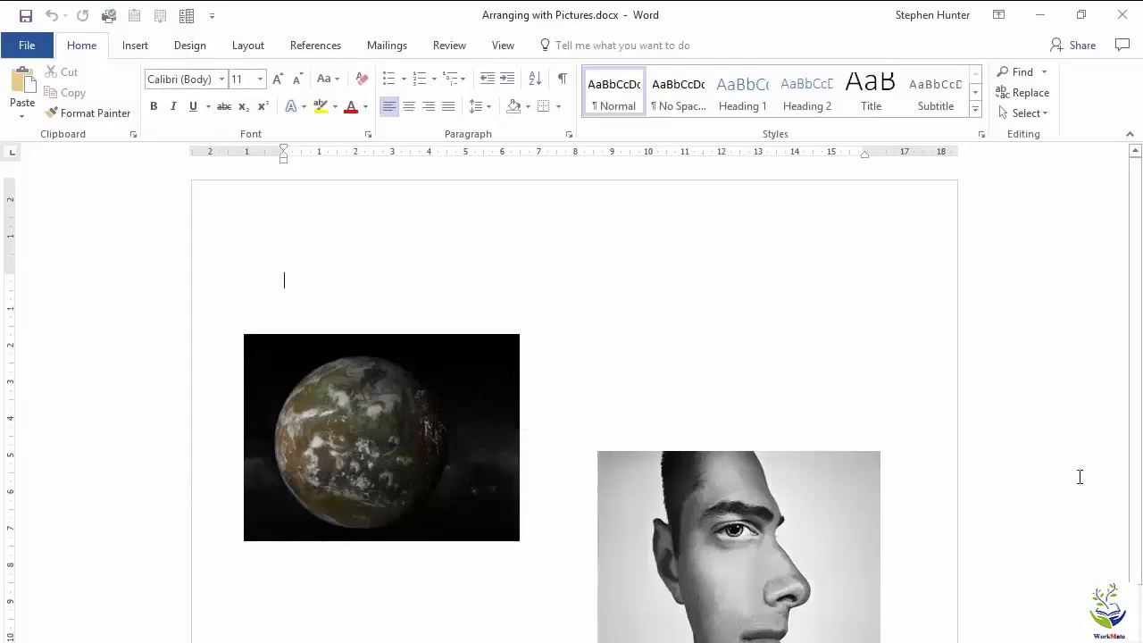
Step: Select the Earth, face and koala pictures together and set their height to 5 cm
{"action": "scroll", "coordinate": [1081, 477], "scroll_direction": "down", "scroll_amount": 3}
{"action": "scroll", "coordinate": [1080, 476], "scroll_direction": "up", "scroll_amount": 1}
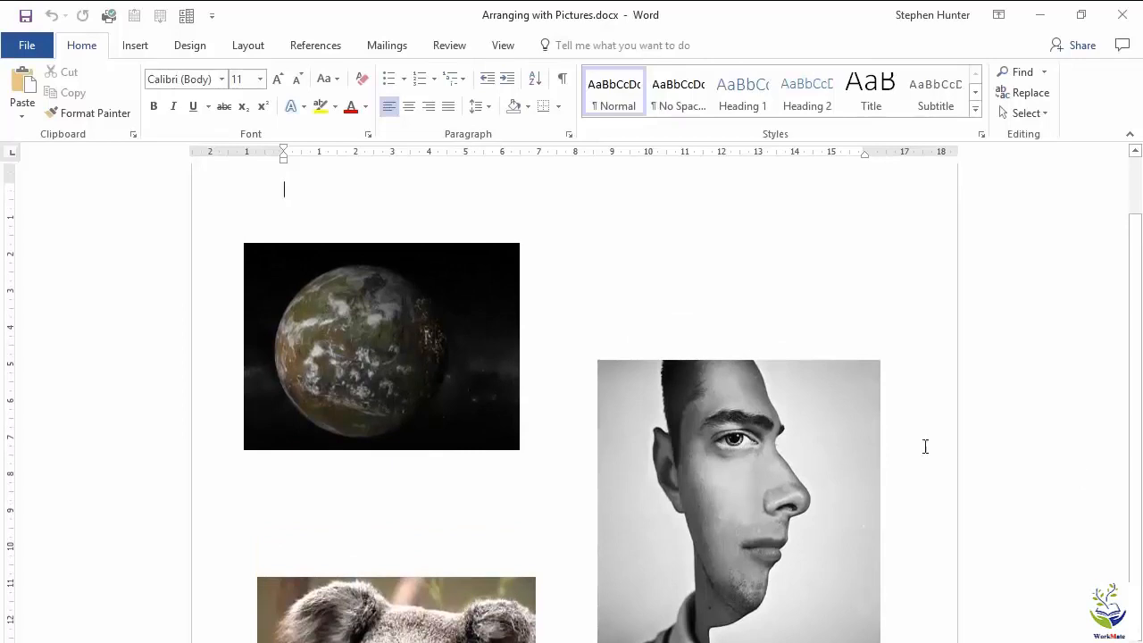
{"action": "left_click", "coordinate": [467, 329]}
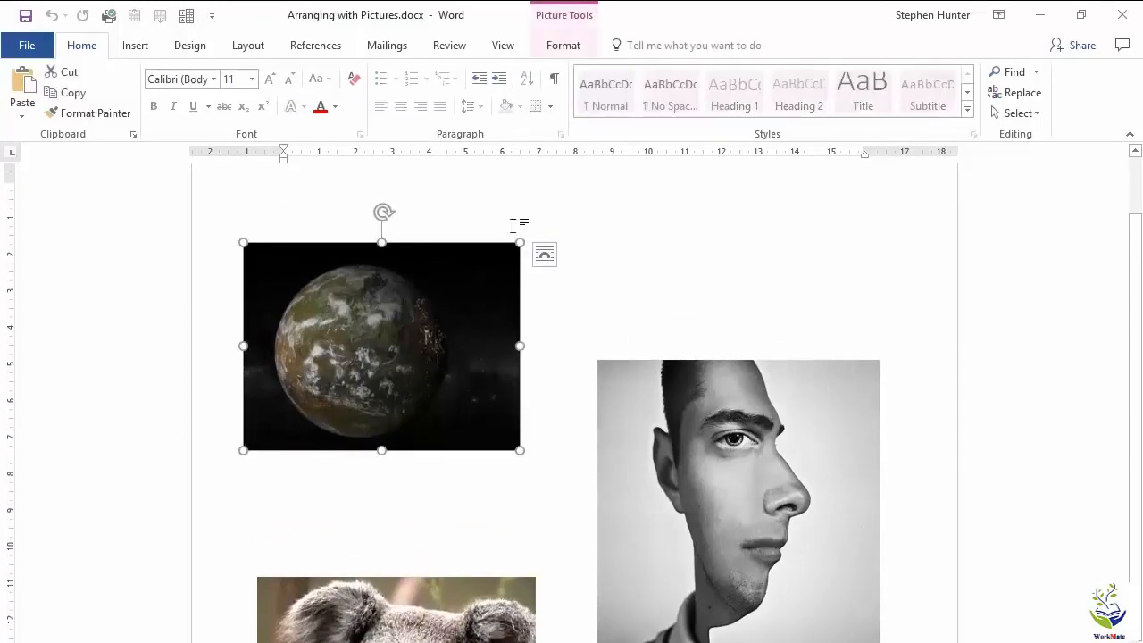
{"action": "left_click", "coordinate": [565, 50]}
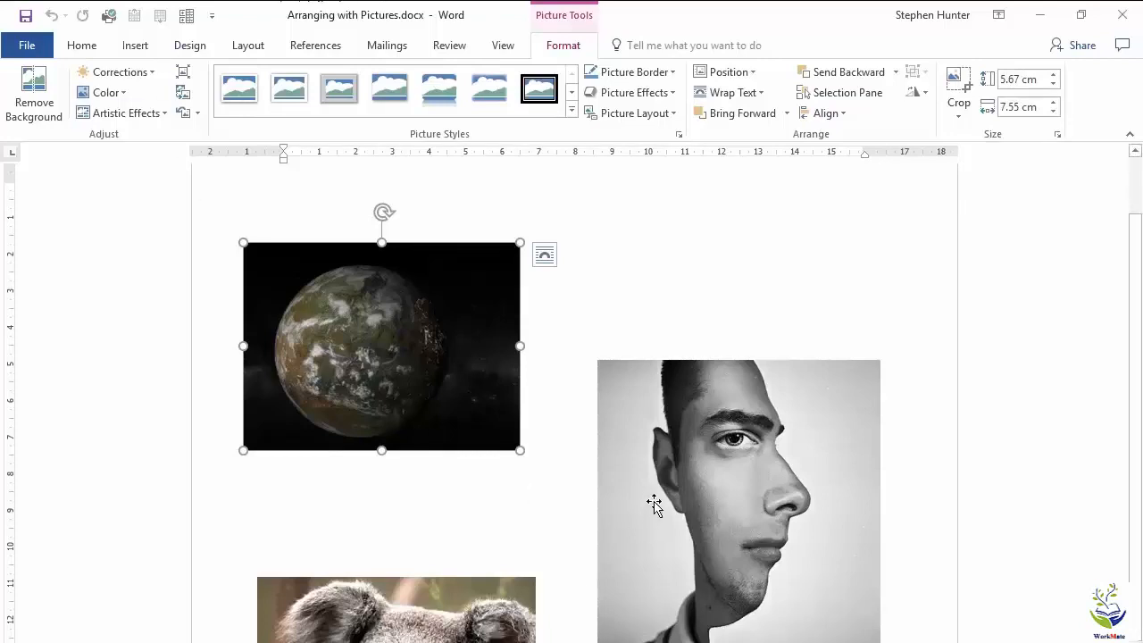
{"action": "left_click", "coordinate": [661, 445], "text": "shift"}
{"action": "left_click", "coordinate": [482, 614], "text": "shift"}
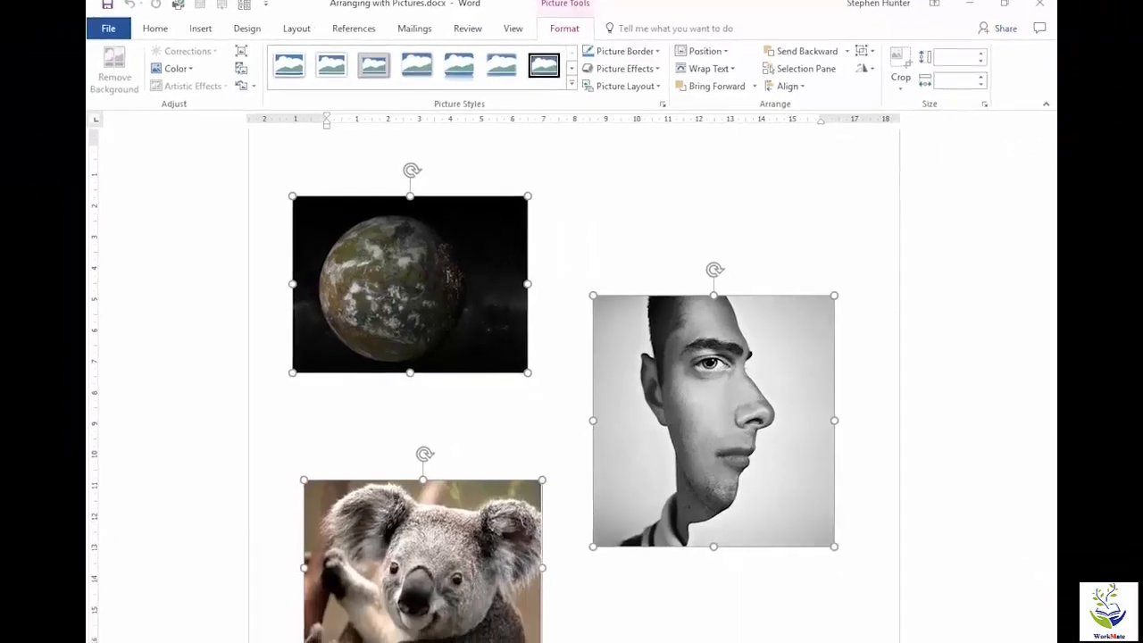
{"action": "type", "text": "5"}
{"action": "key", "text": "Return"}
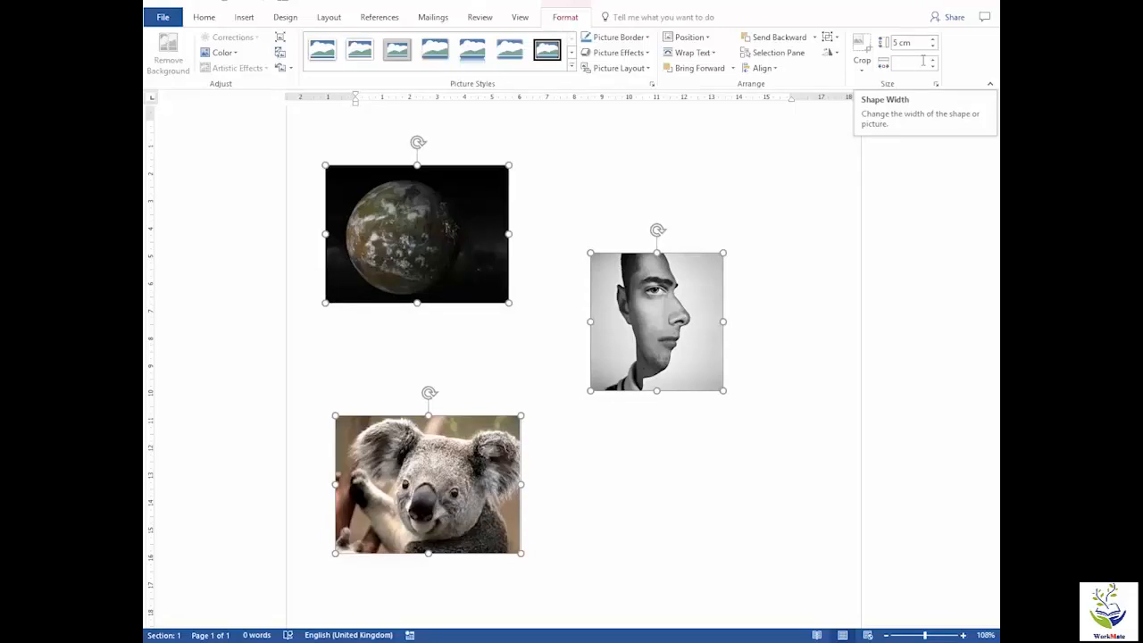
{"action": "left_click", "coordinate": [600, 191]}
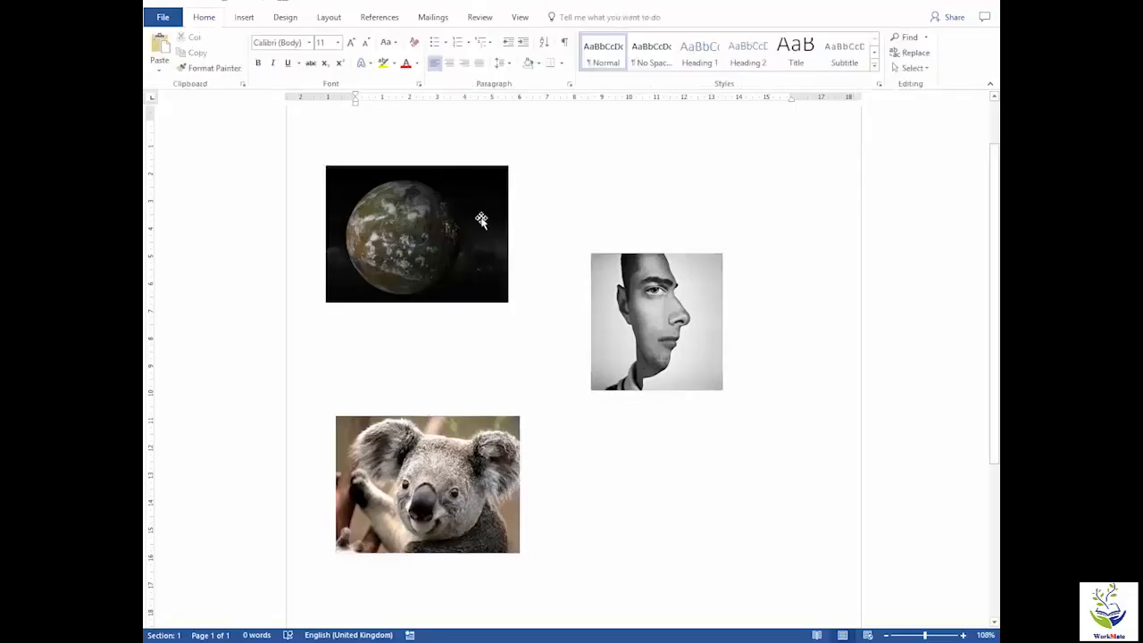
Step: Move the Earth picture up and the koala and face pictures down so they are unevenly spaced down the page
{"action": "left_click_drag", "start_coordinate": [485, 219], "coordinate": [478, 165]}
{"action": "left_click_drag", "start_coordinate": [464, 459], "coordinate": [466, 525]}
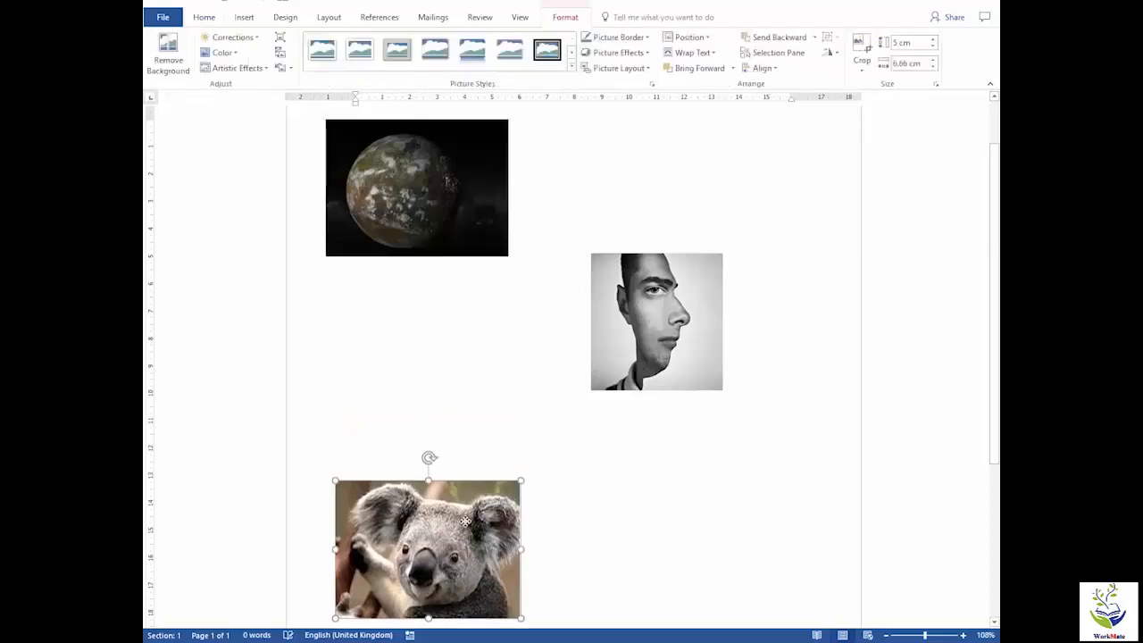
{"action": "left_click", "coordinate": [415, 194]}
{"action": "left_click_drag", "start_coordinate": [415, 194], "coordinate": [419, 189]}
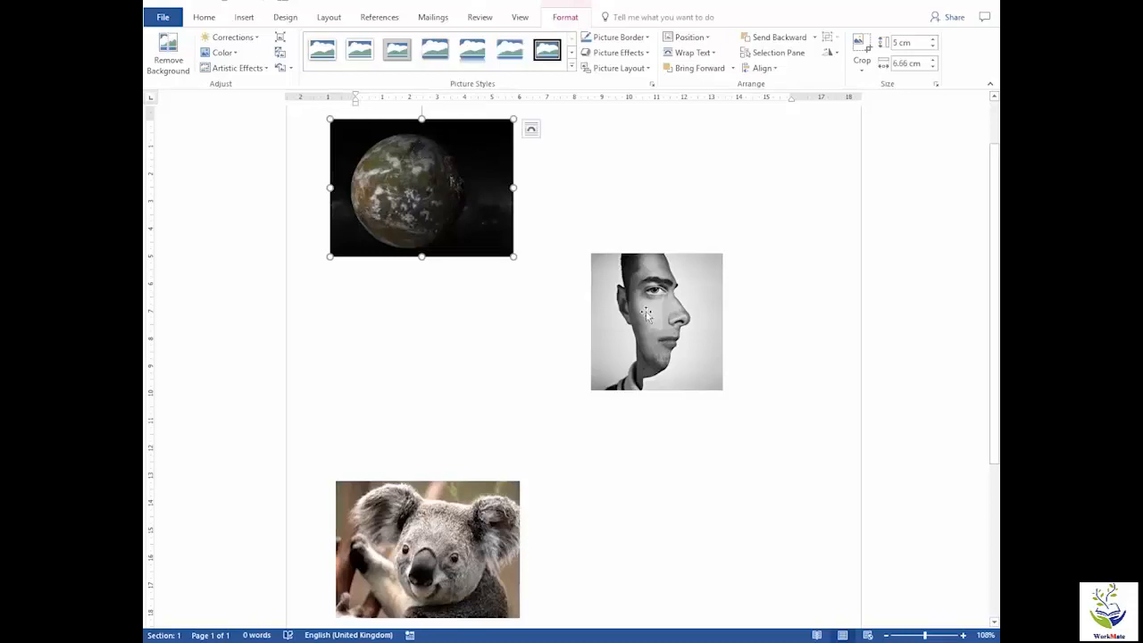
{"action": "left_click_drag", "start_coordinate": [645, 306], "coordinate": [647, 341]}
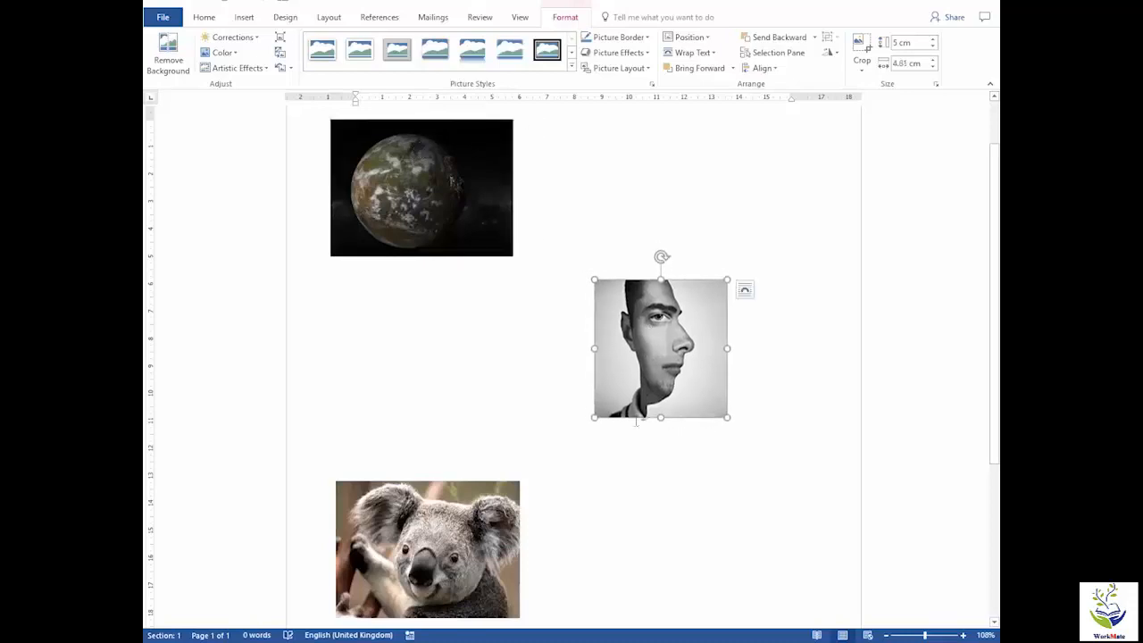
Step: Select the Earth, face and koala pictures together and align them to the left
{"action": "left_click", "coordinate": [460, 217]}
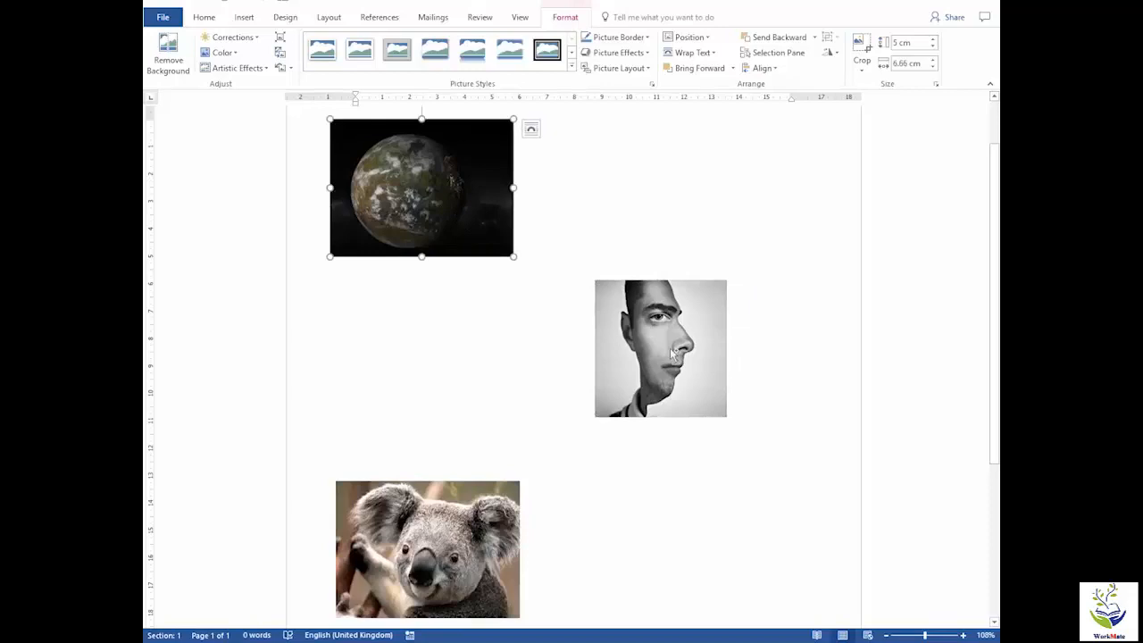
{"action": "left_click", "coordinate": [675, 357], "text": "shift"}
{"action": "left_click", "coordinate": [493, 537], "text": "shift"}
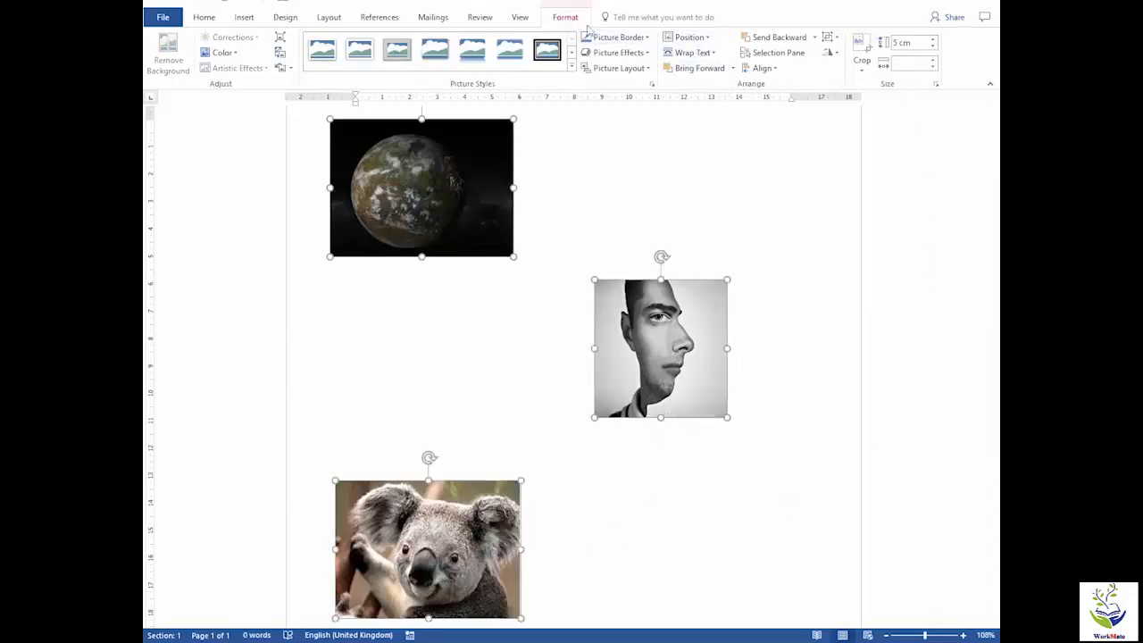
{"action": "left_click", "coordinate": [777, 72]}
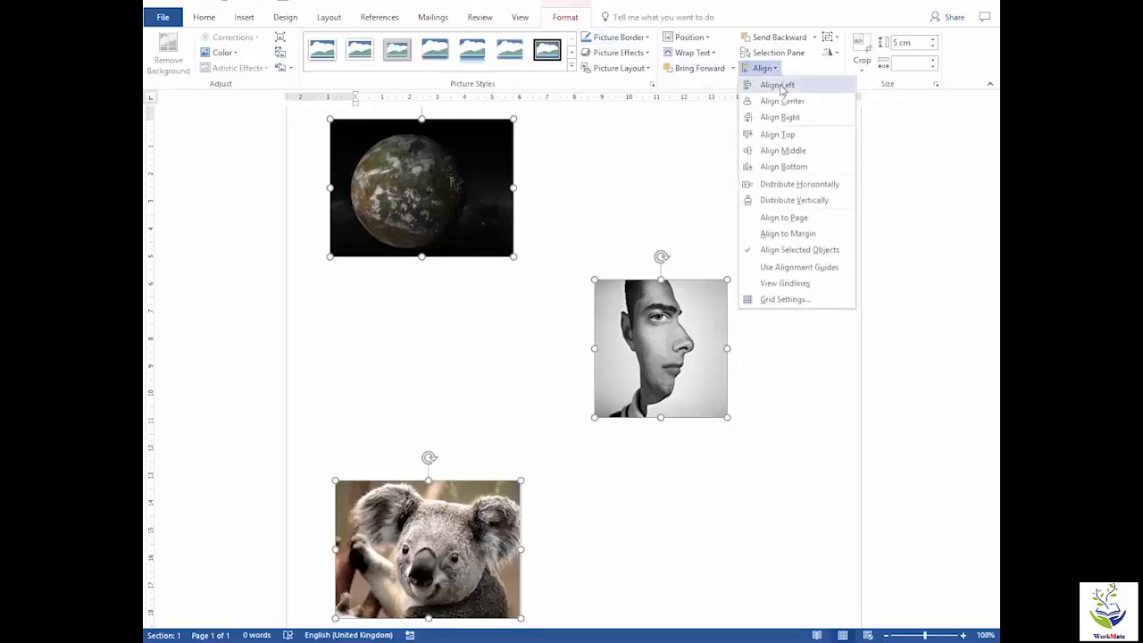
{"action": "left_click", "coordinate": [777, 85]}
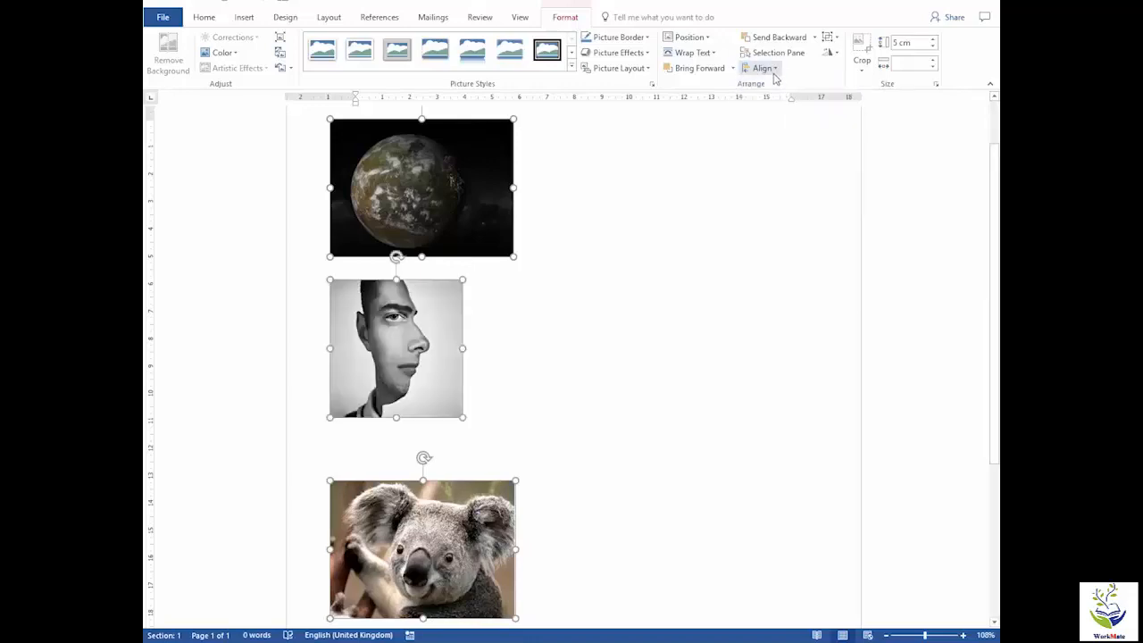
Step: Align the three selected pictures on their centres and distribute them vertically
{"action": "left_click", "coordinate": [774, 71]}
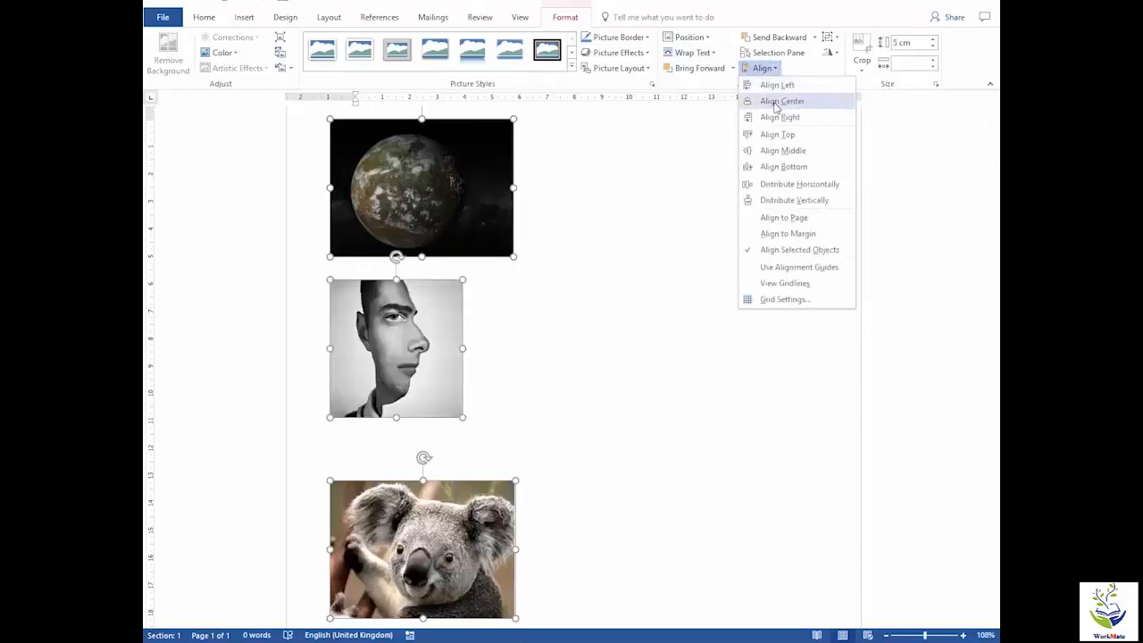
{"action": "left_click", "coordinate": [774, 100]}
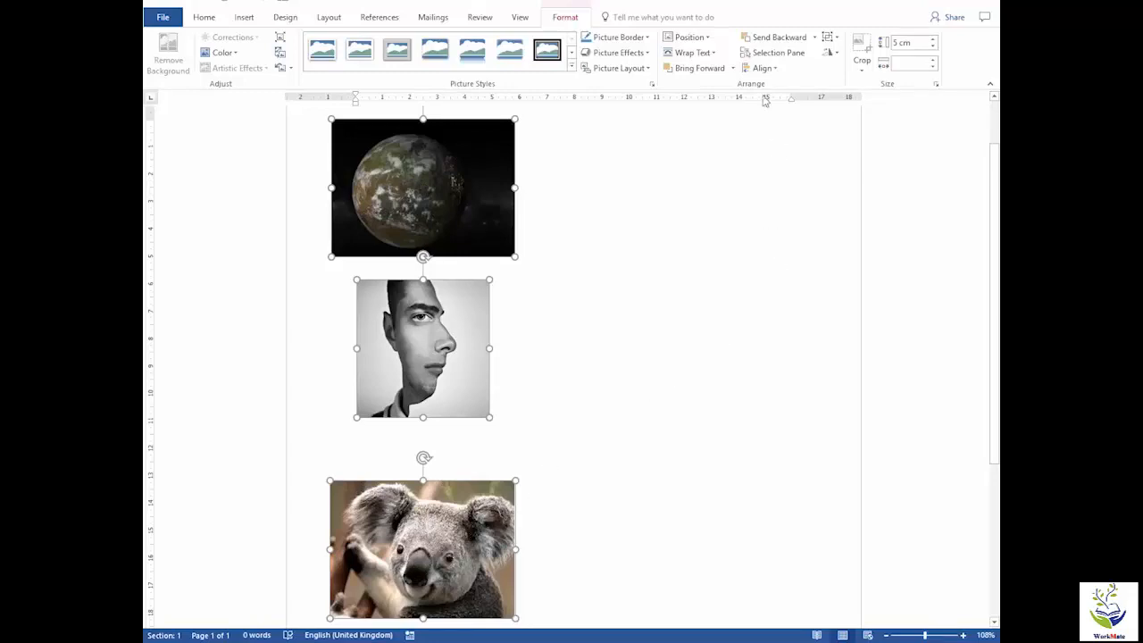
{"action": "left_click", "coordinate": [773, 69]}
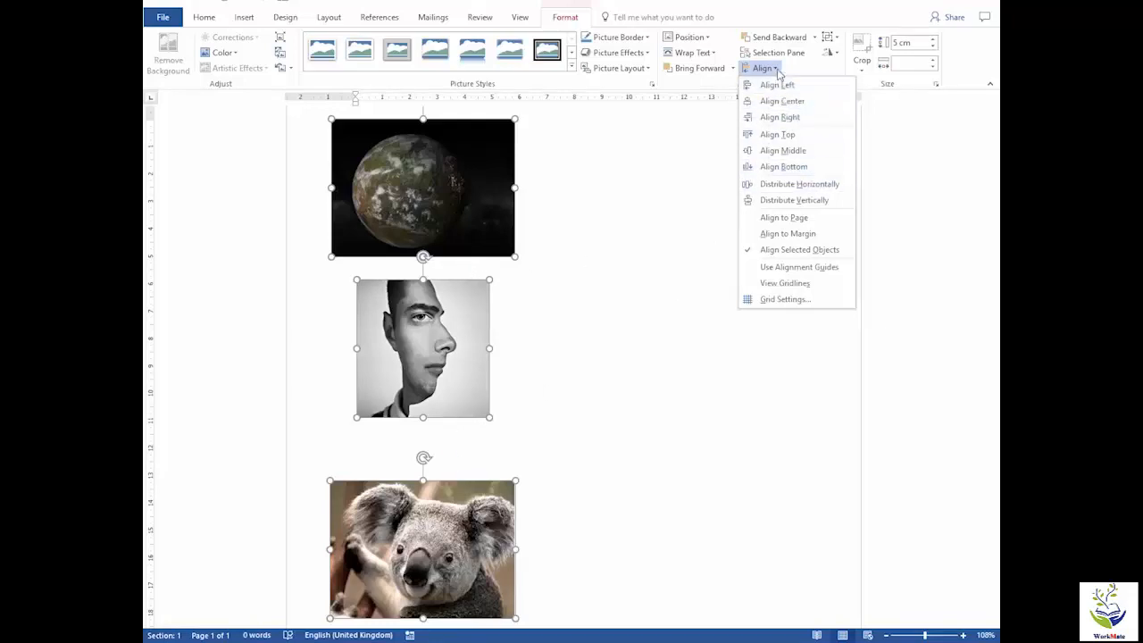
{"action": "left_click", "coordinate": [794, 200]}
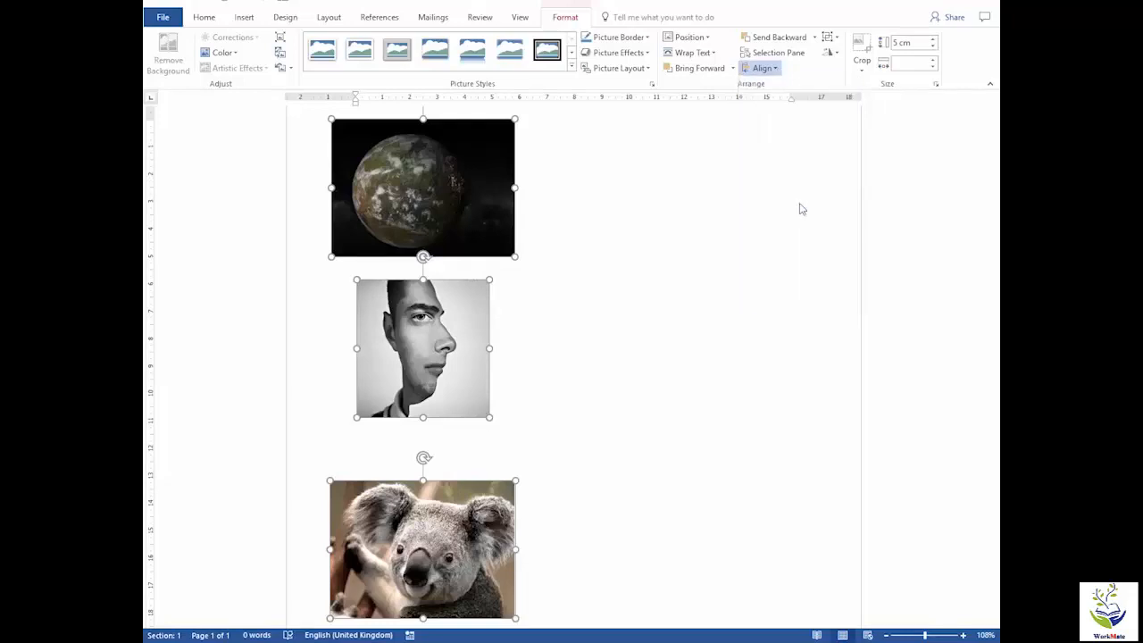
{"action": "left_click", "coordinate": [657, 329]}
{"action": "scroll", "coordinate": [659, 333], "scroll_direction": "down", "scroll_amount": 2}
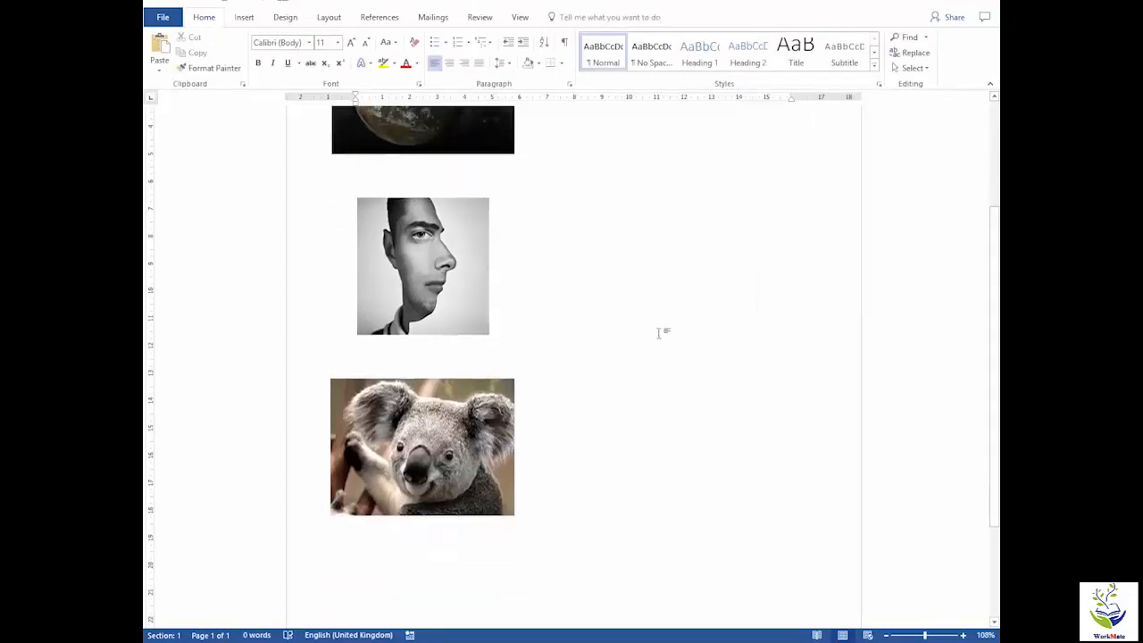
{"action": "scroll", "coordinate": [659, 333], "scroll_direction": "up", "scroll_amount": 2}
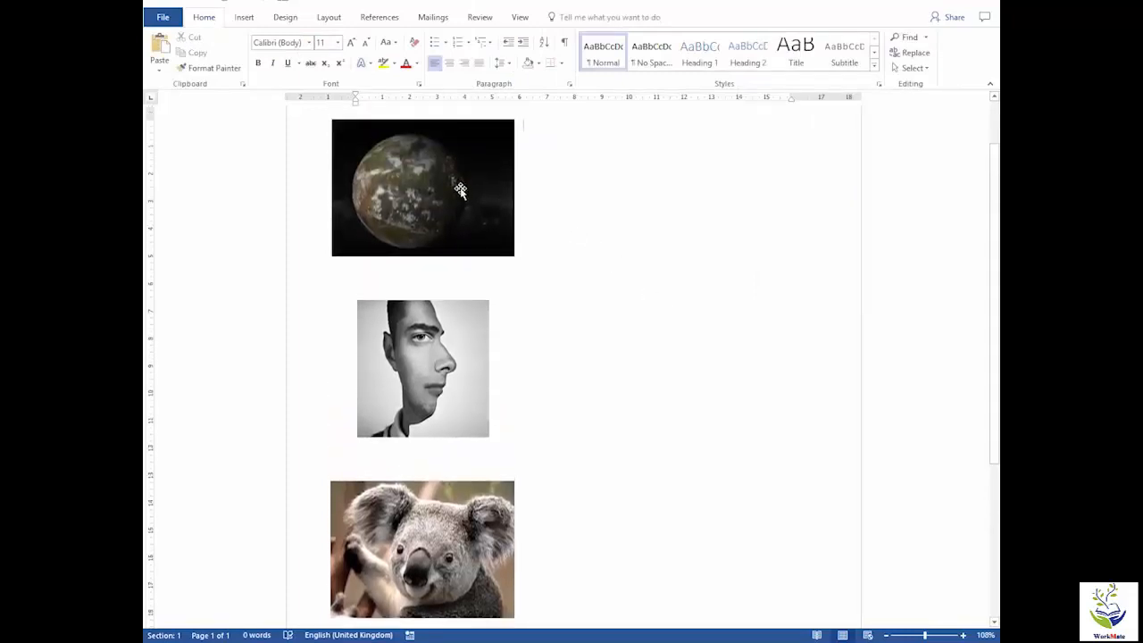
Step: Move the three pictures into an overlapping cluster, with the face and koala pictures partly covering the Earth picture
{"action": "left_click_drag", "start_coordinate": [438, 185], "coordinate": [629, 297]}
{"action": "left_click_drag", "start_coordinate": [418, 377], "coordinate": [492, 362]}
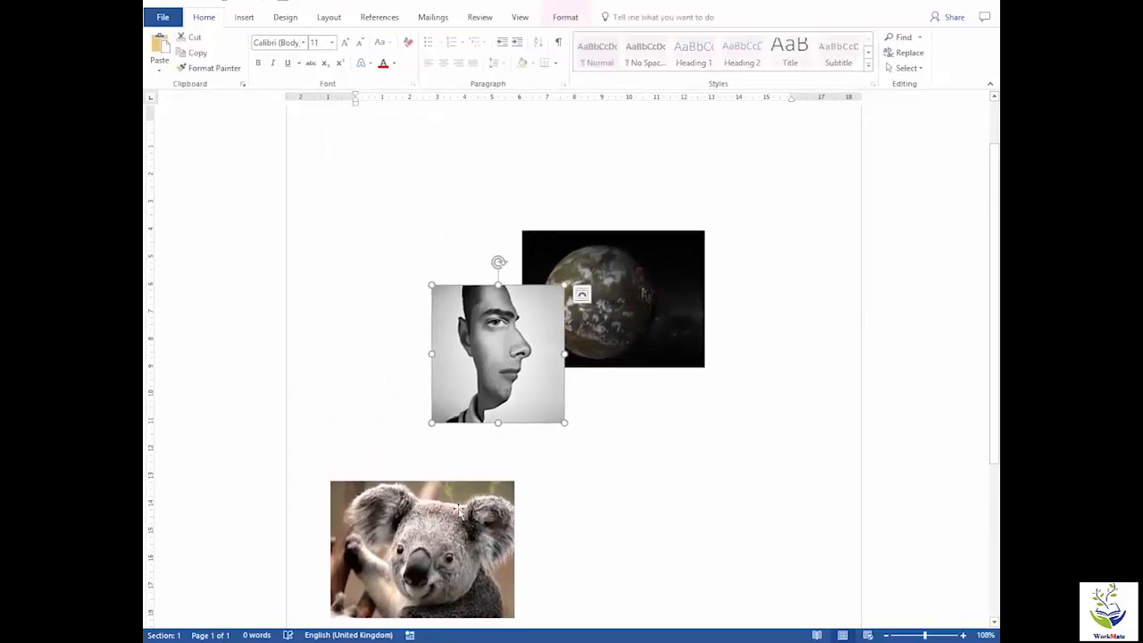
{"action": "left_click_drag", "start_coordinate": [466, 534], "coordinate": [730, 373]}
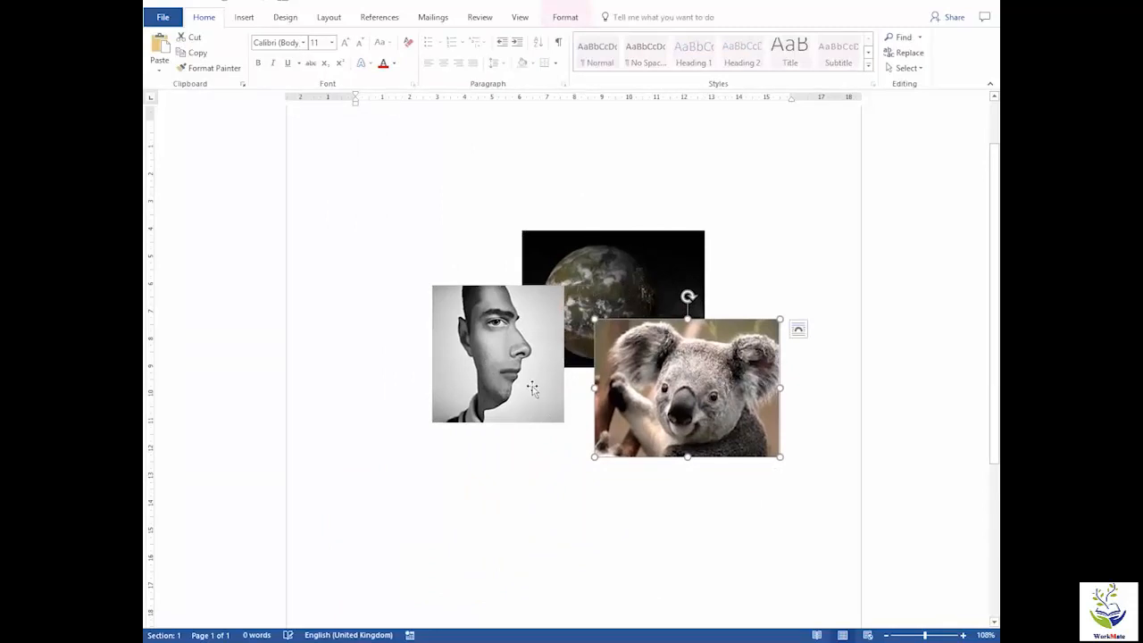
{"action": "left_click_drag", "start_coordinate": [533, 387], "coordinate": [579, 444]}
{"action": "left_click_drag", "start_coordinate": [579, 506], "coordinate": [582, 426]}
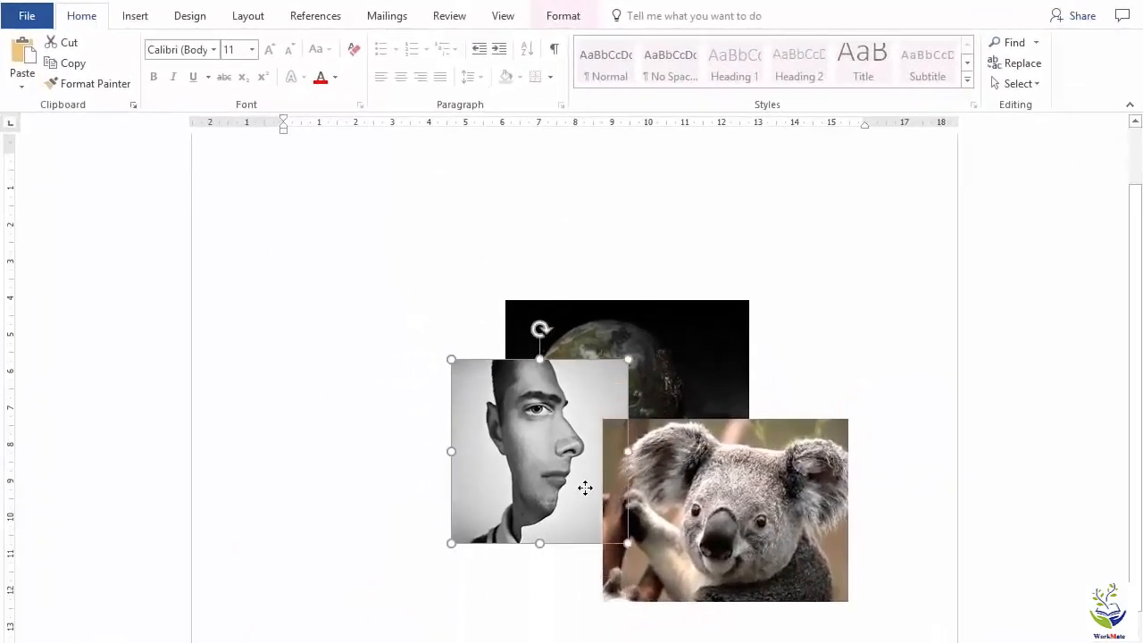
{"action": "left_click", "coordinate": [379, 362]}
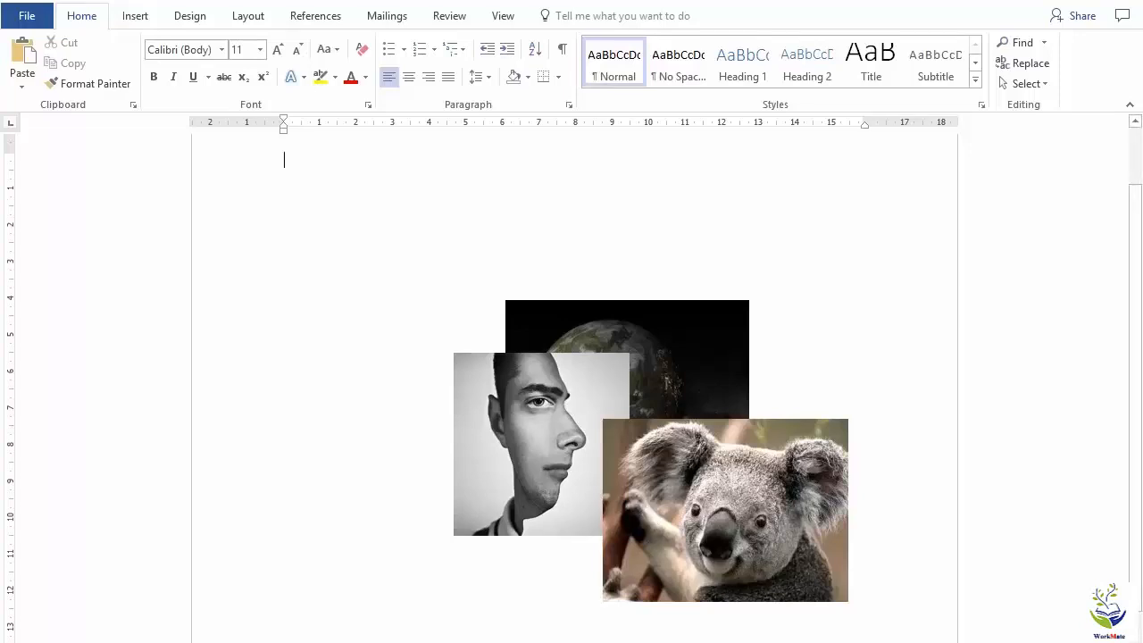
Step: Bring the Earth picture forward one level, then bring it to the front of the other pictures
{"action": "left_click", "coordinate": [602, 321]}
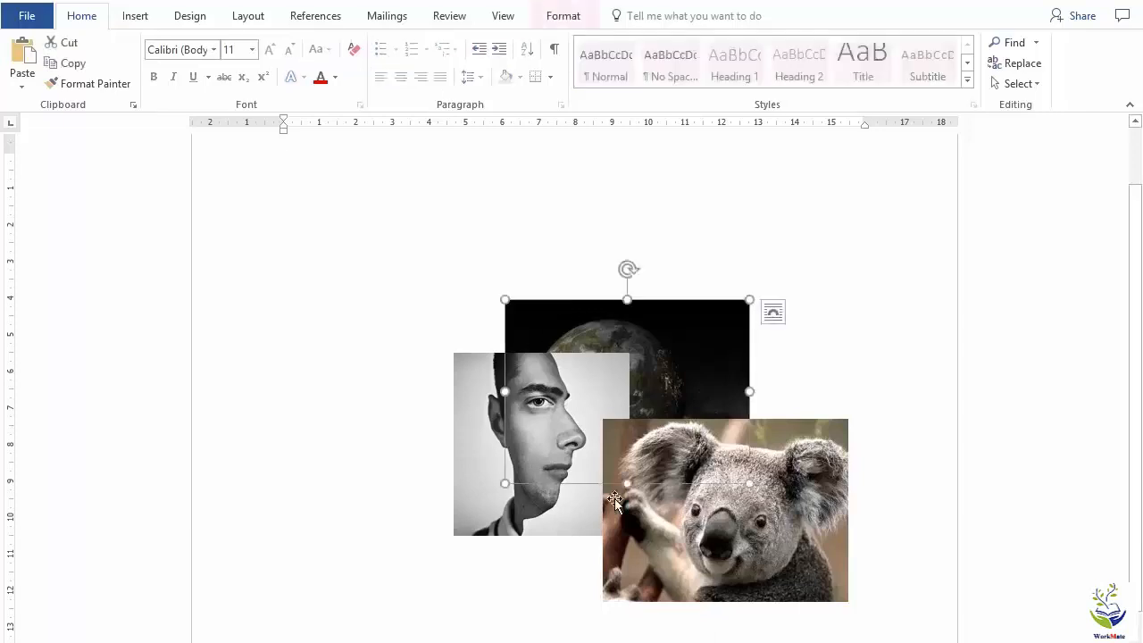
{"action": "left_click", "coordinate": [565, 16]}
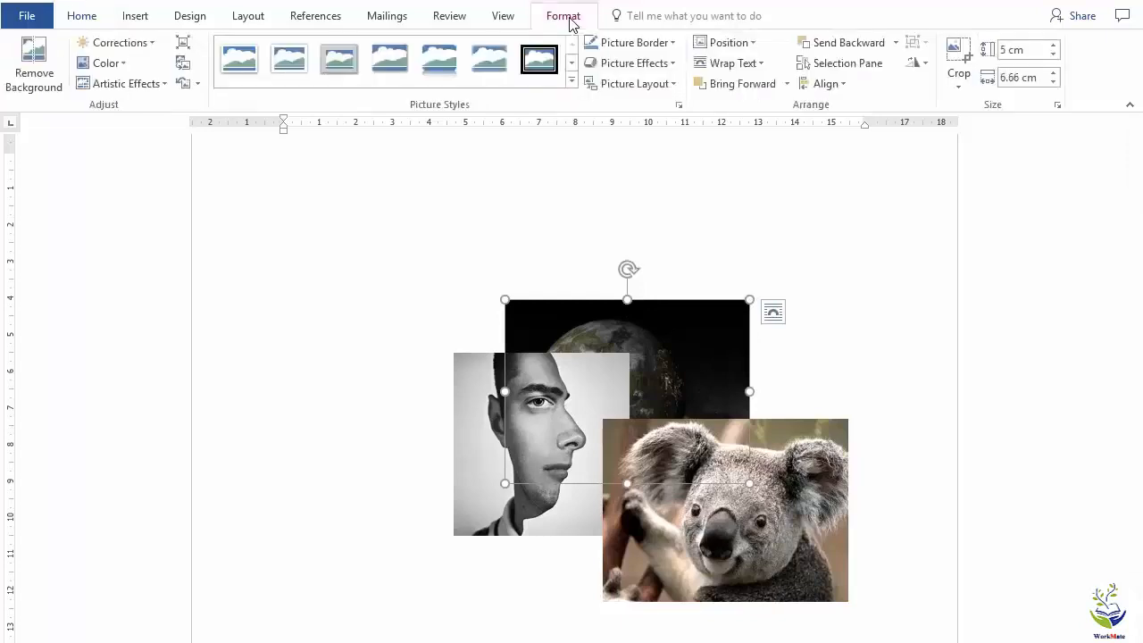
{"action": "left_click", "coordinate": [740, 86]}
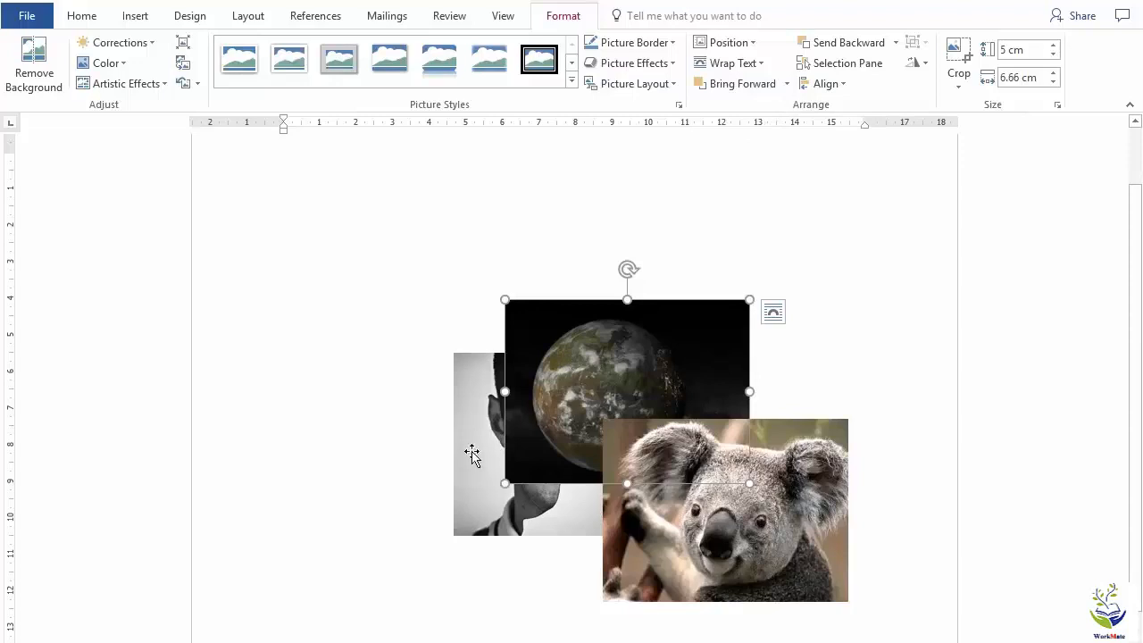
{"action": "left_click", "coordinate": [787, 85]}
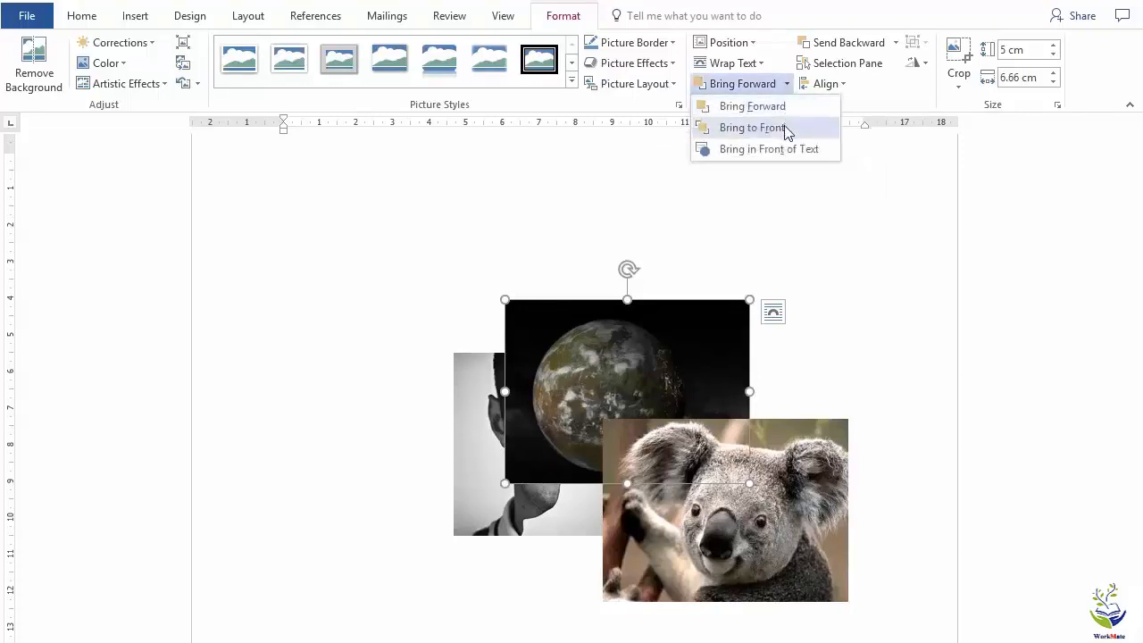
{"action": "left_click", "coordinate": [752, 128]}
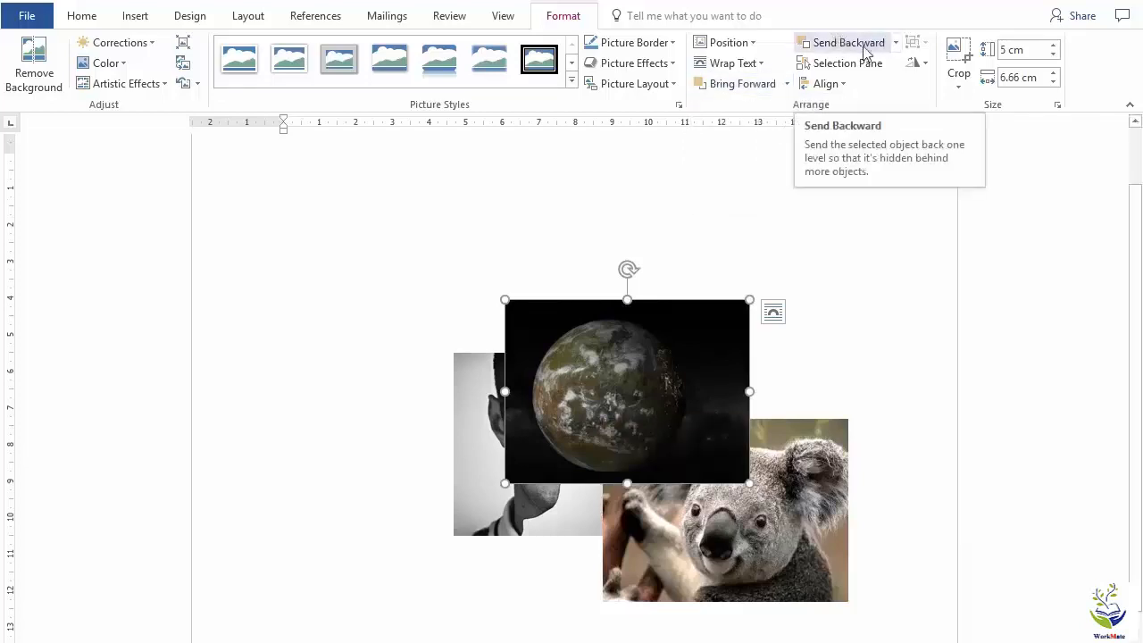
Step: Send the Earth picture to the back, behind the face and koala pictures
{"action": "left_click", "coordinate": [895, 43]}
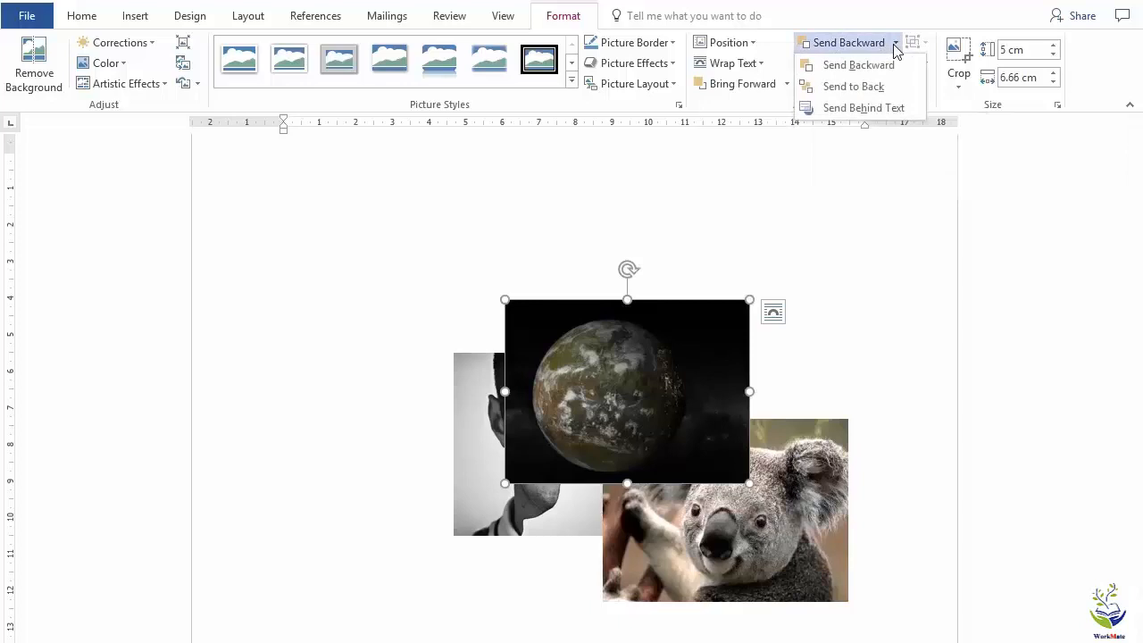
{"action": "left_click", "coordinate": [879, 86]}
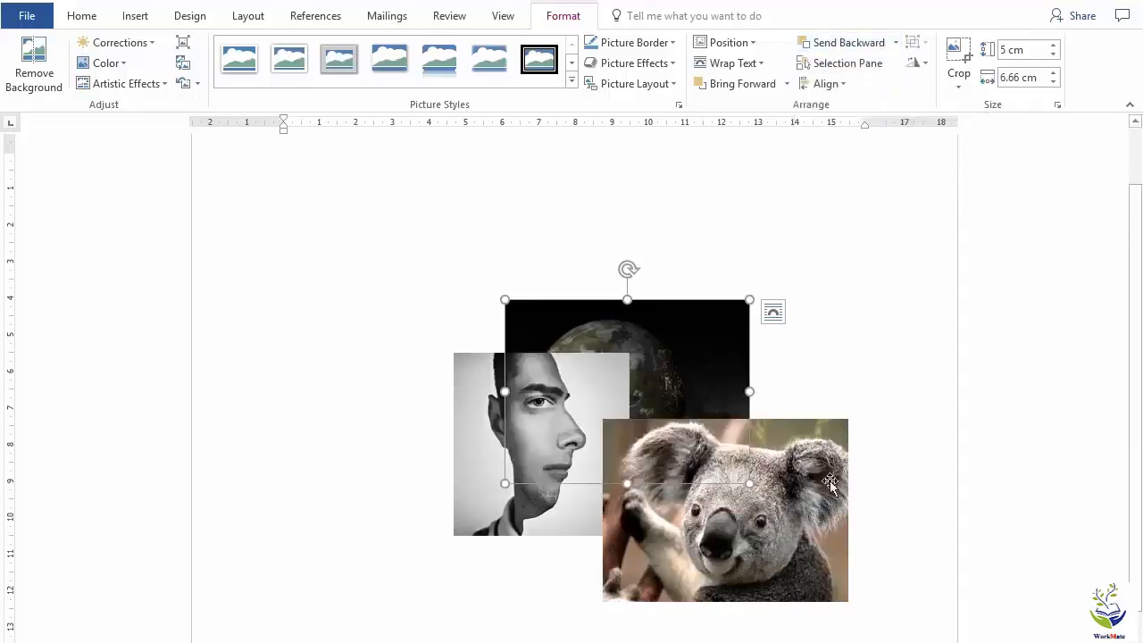
Step: Rearrange the pictures in a triangle, with the Earth above and the face and koala pictures overlapping its lower corners
{"action": "left_click_drag", "start_coordinate": [732, 552], "coordinate": [732, 558]}
{"action": "left_click_drag", "start_coordinate": [535, 496], "coordinate": [458, 573]}
{"action": "left_click_drag", "start_coordinate": [660, 546], "coordinate": [729, 566]}
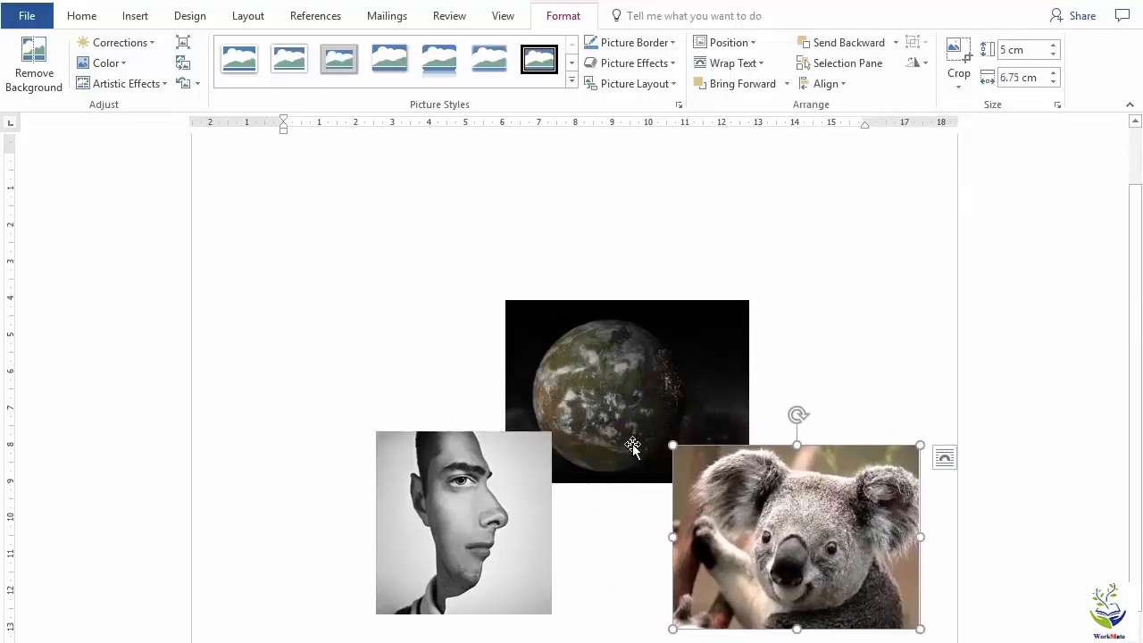
{"action": "left_click_drag", "start_coordinate": [624, 398], "coordinate": [548, 318]}
{"action": "left_click_drag", "start_coordinate": [474, 469], "coordinate": [390, 385]}
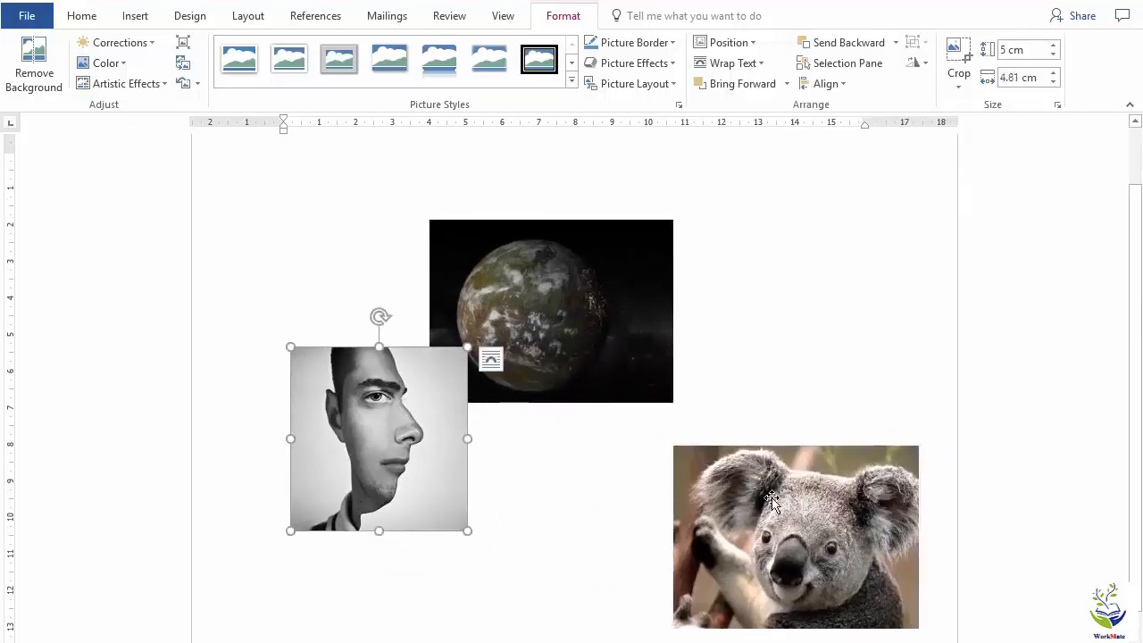
{"action": "left_click_drag", "start_coordinate": [794, 535], "coordinate": [692, 428]}
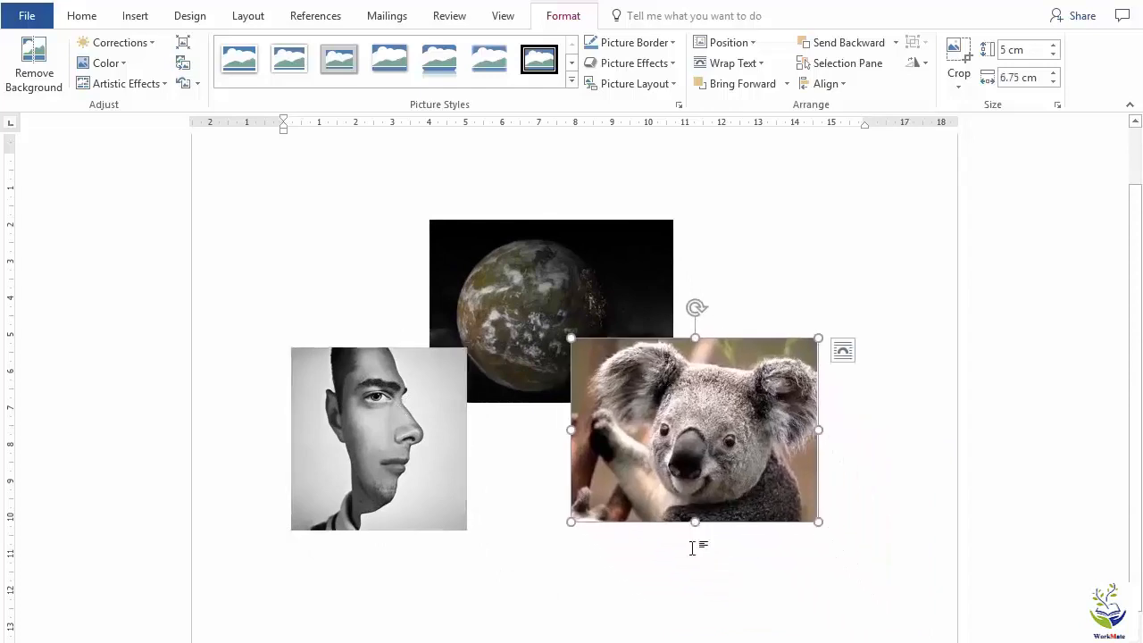
{"action": "left_click", "coordinate": [707, 622]}
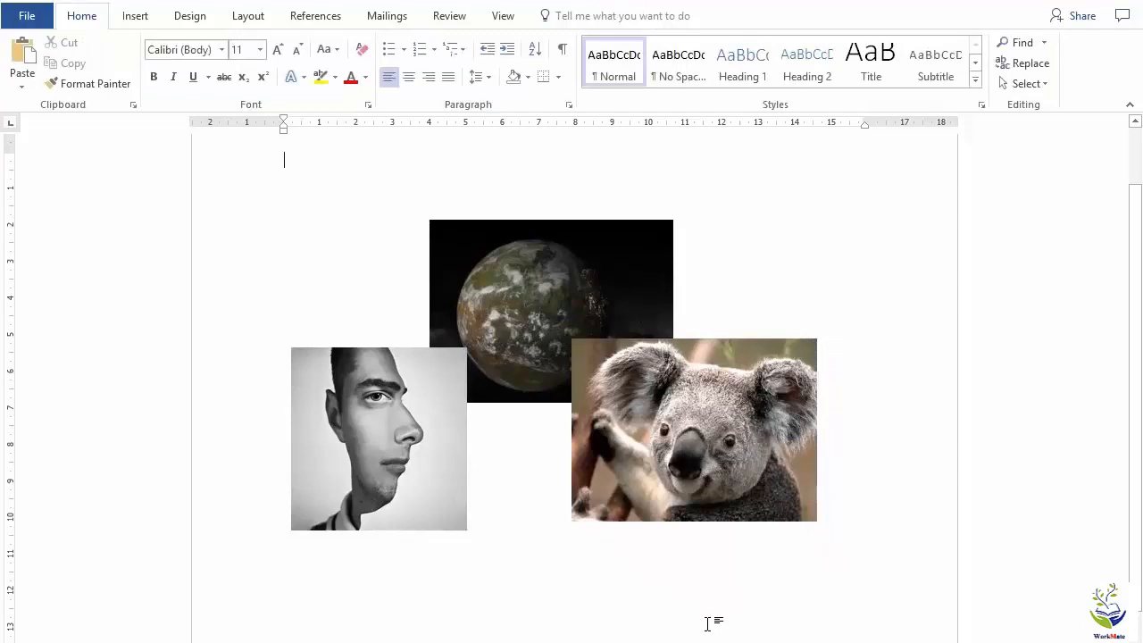
Step: Select the koala picture
{"action": "left_click", "coordinate": [696, 442]}
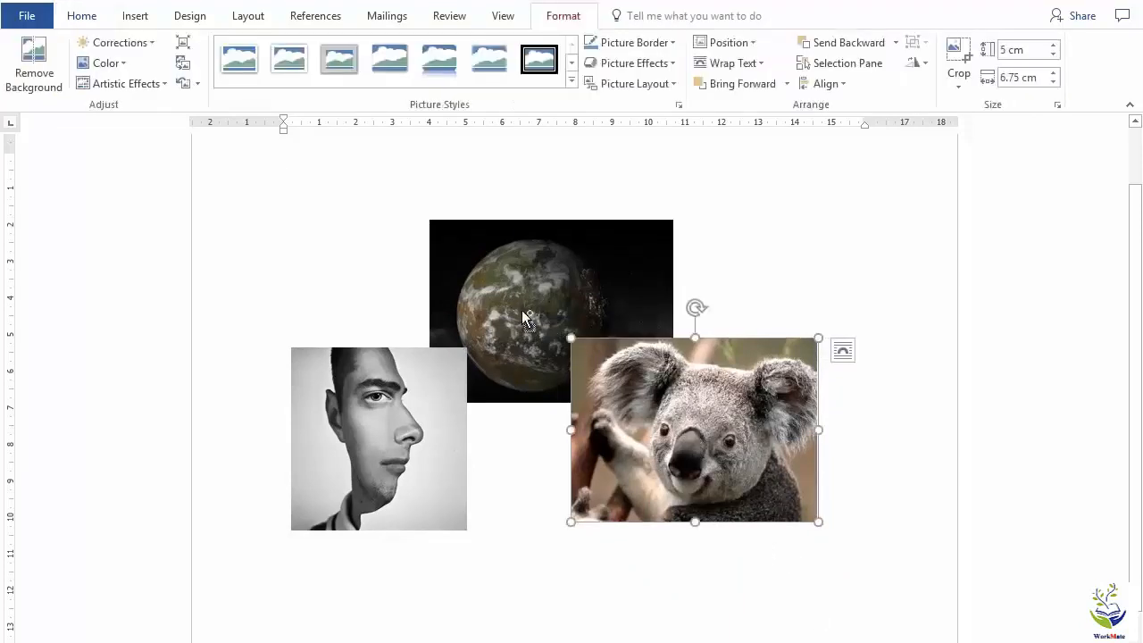